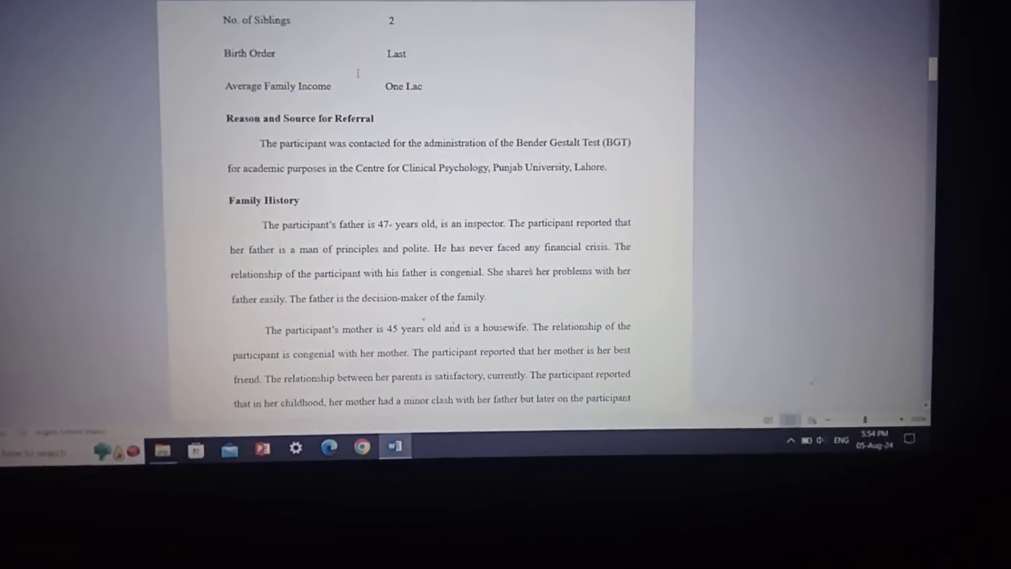
scroll(354, 60, down, 1)
scroll(361, 79, down, 2)
scroll(361, 79, down, 2)
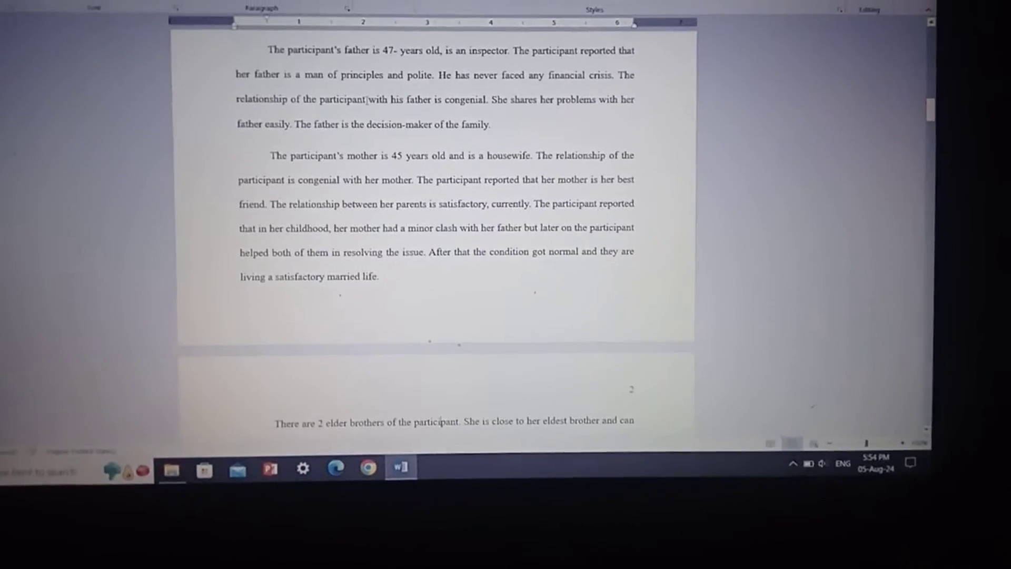
scroll(355, 79, up, 2)
scroll(356, 80, up, 1)
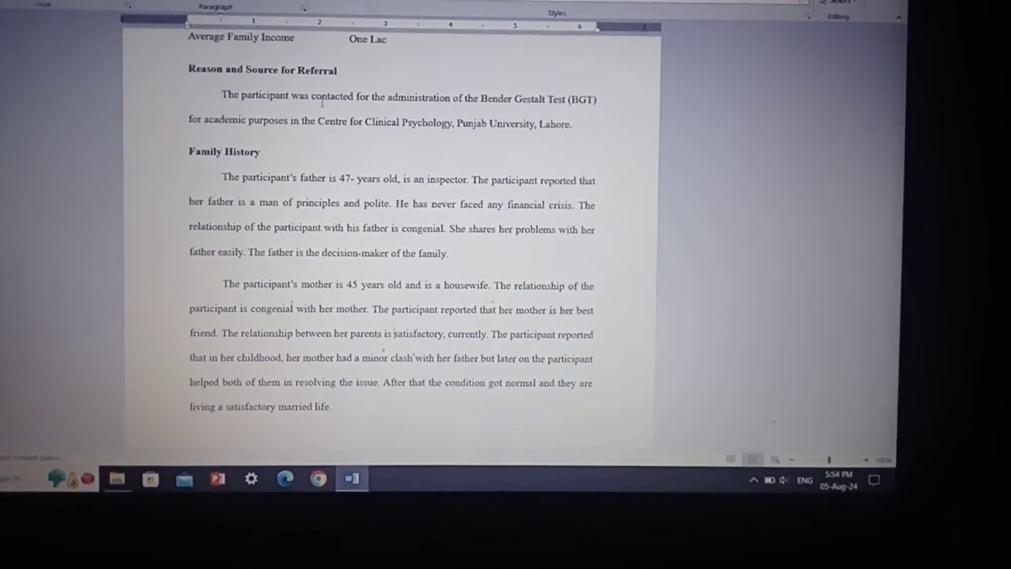
scroll(327, 84, down, 3)
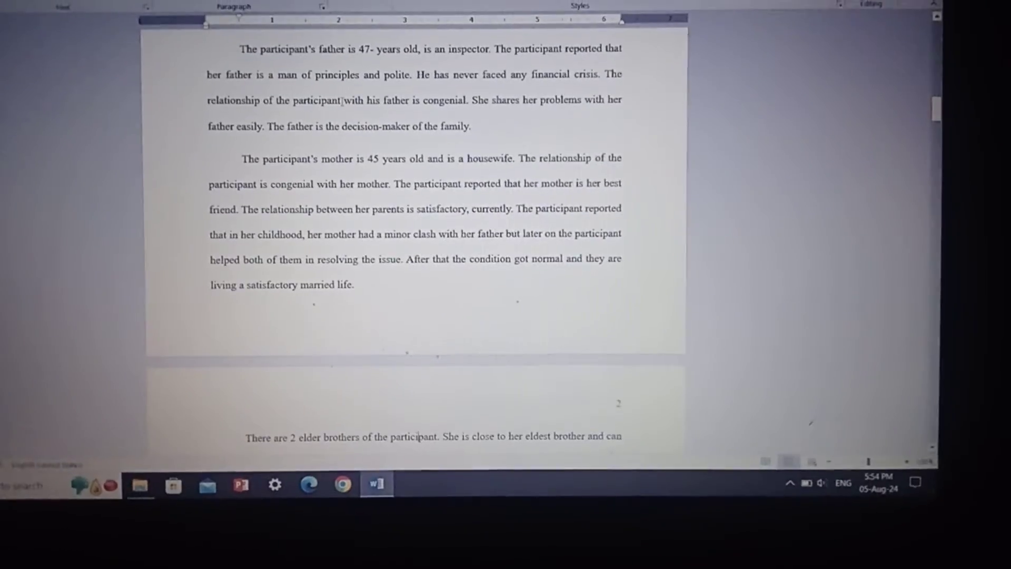
scroll(336, 101, down, 2)
scroll(336, 101, down, 2)
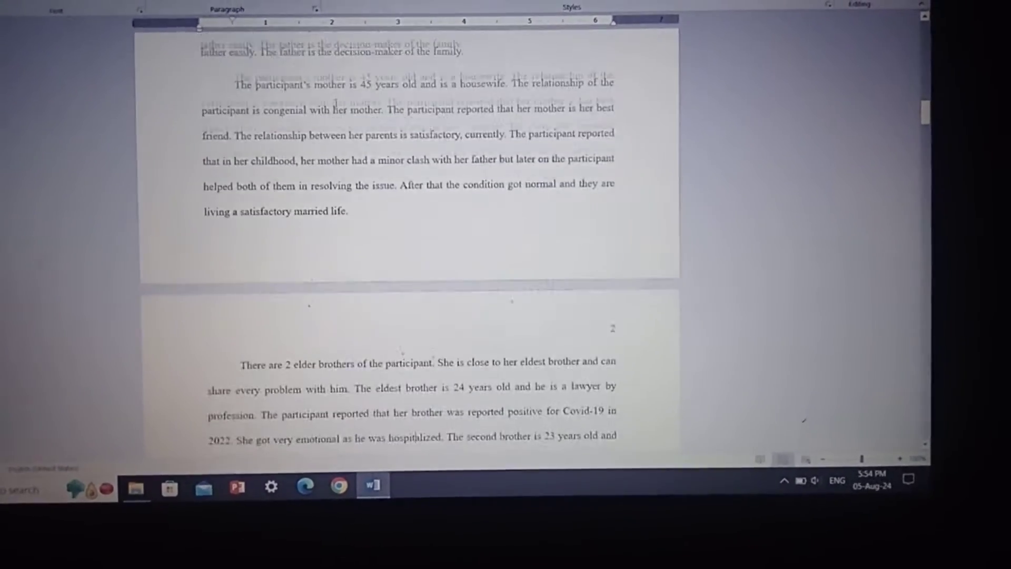
scroll(336, 101, down, 2)
scroll(343, 98, down, 2)
scroll(342, 98, down, 2)
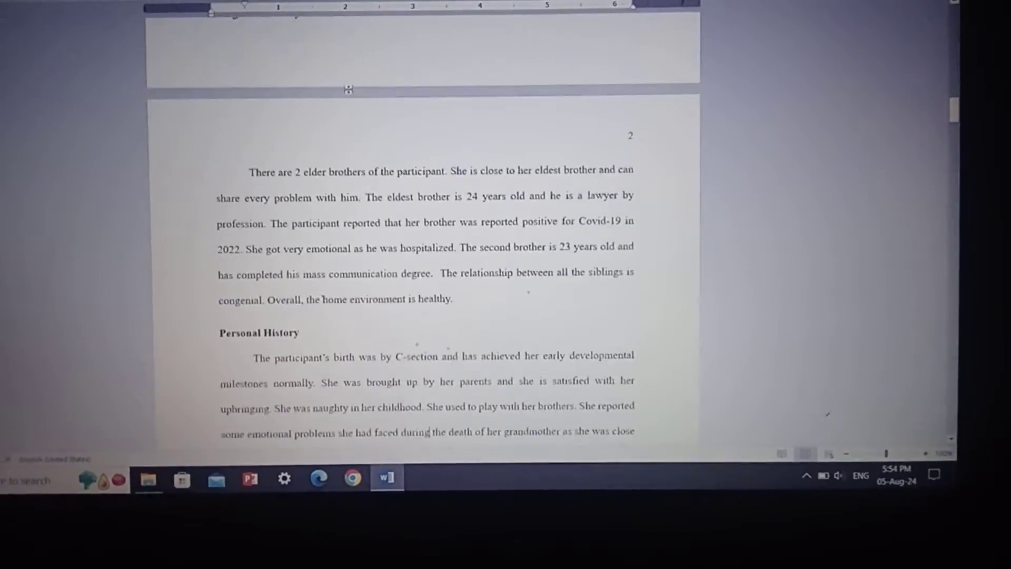
scroll(344, 98, down, 2)
scroll(343, 98, down, 1)
scroll(358, 94, down, 1)
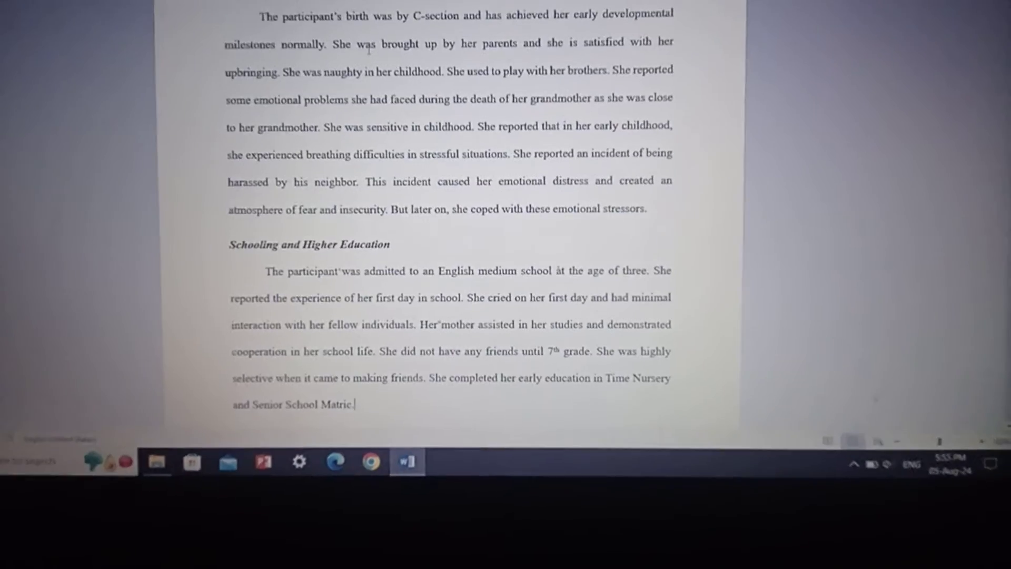
scroll(454, 237, down, 1)
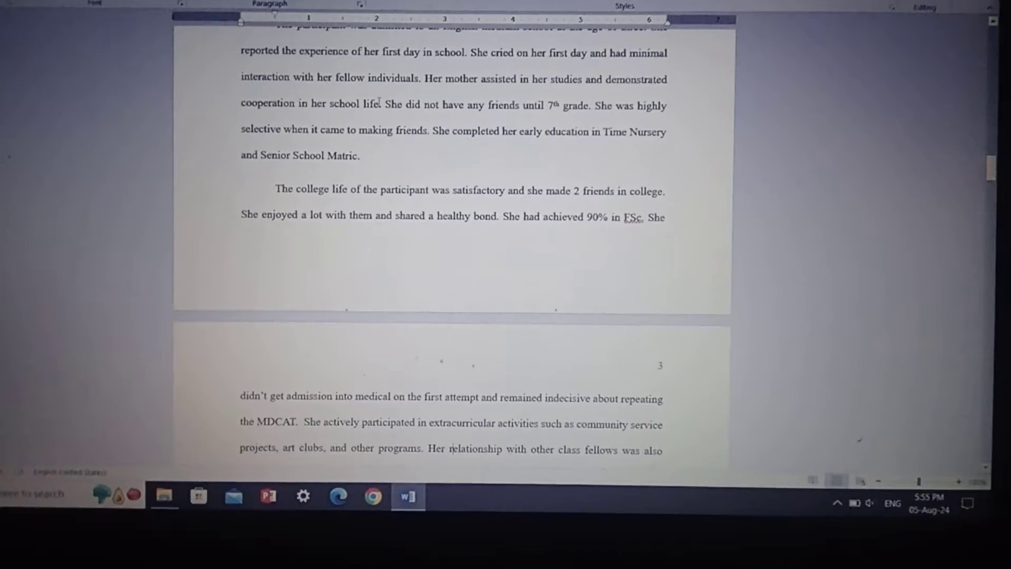
scroll(383, 114, down, 2)
scroll(383, 113, down, 2)
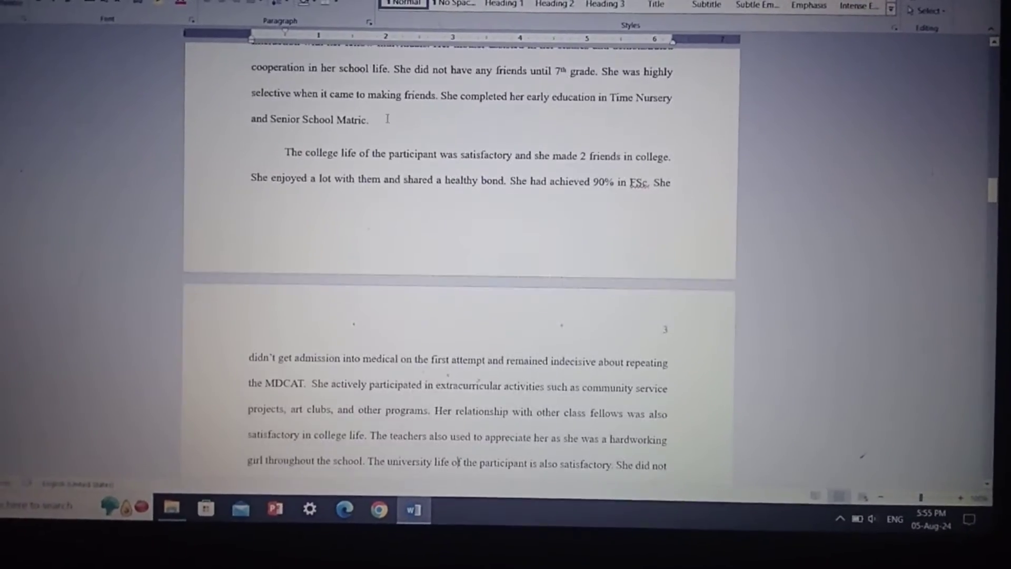
scroll(383, 113, down, 2)
scroll(383, 113, down, 1)
scroll(386, 113, down, 2)
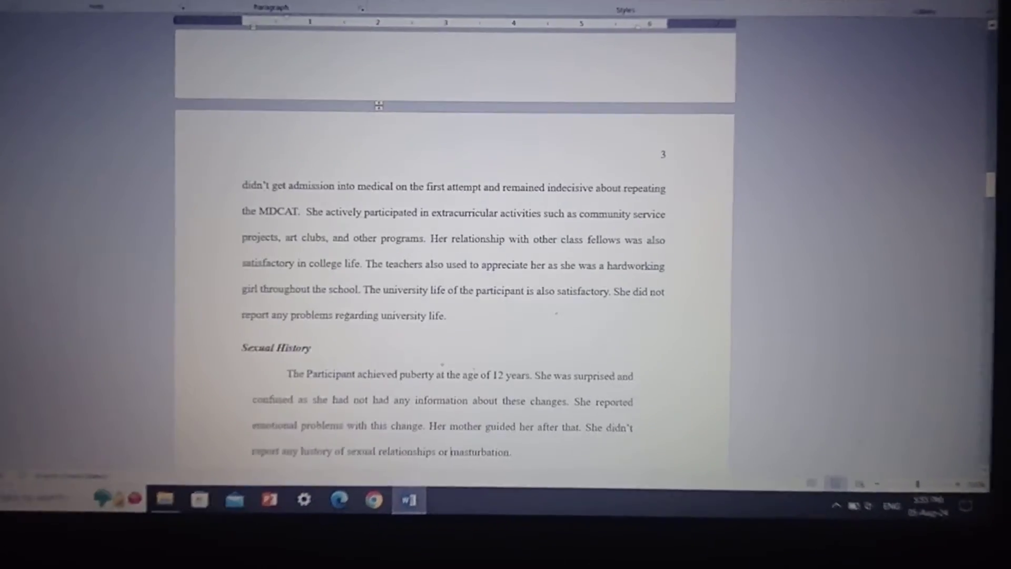
scroll(386, 113, down, 1)
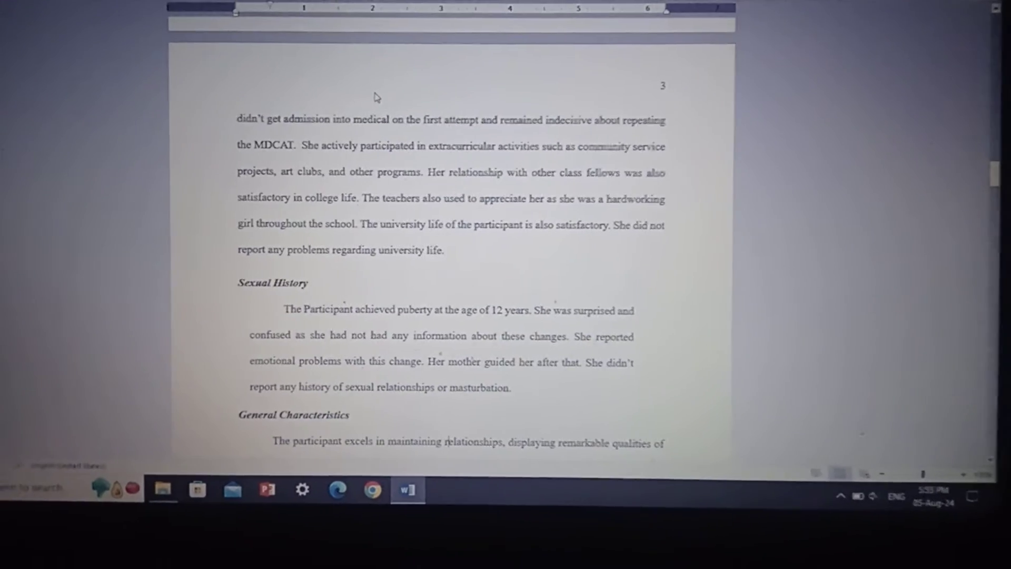
scroll(372, 100, down, 1)
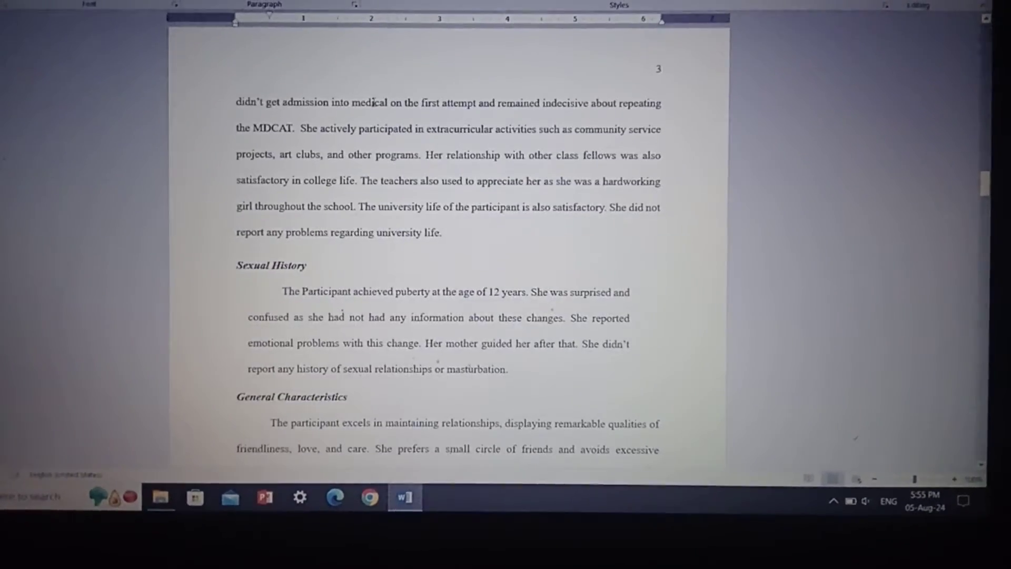
scroll(375, 102, down, 2)
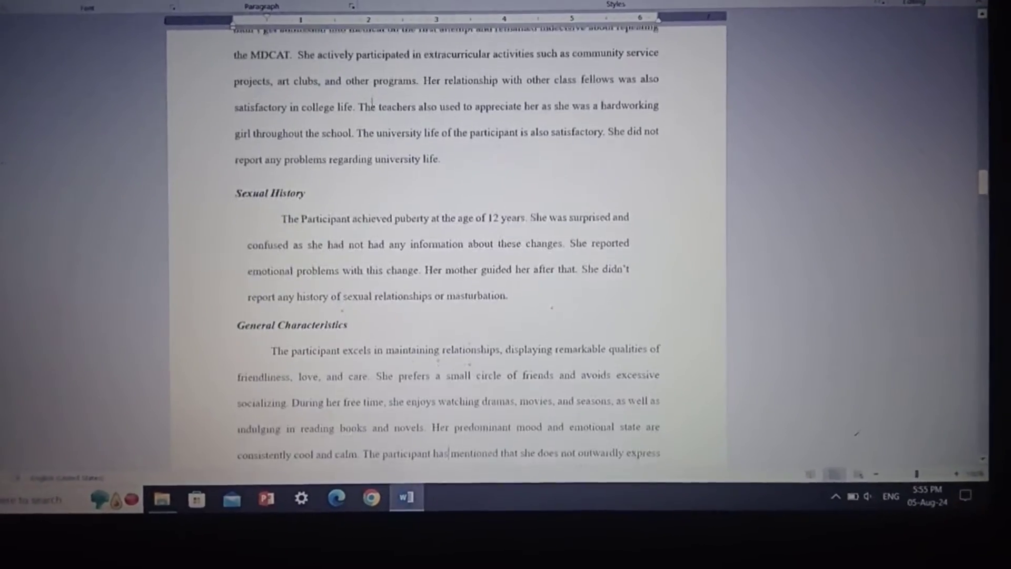
scroll(374, 102, down, 1)
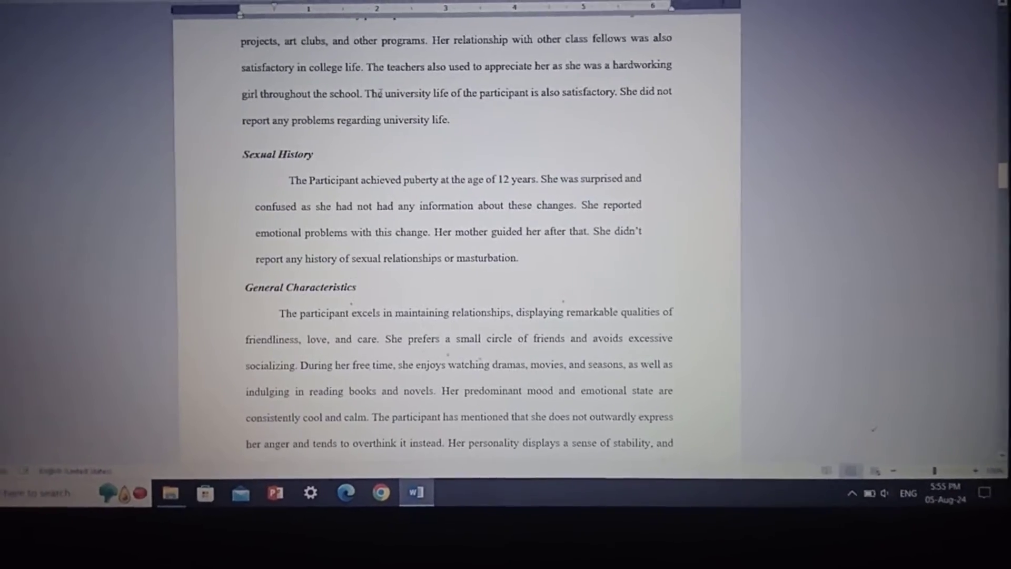
scroll(379, 80, down, 1)
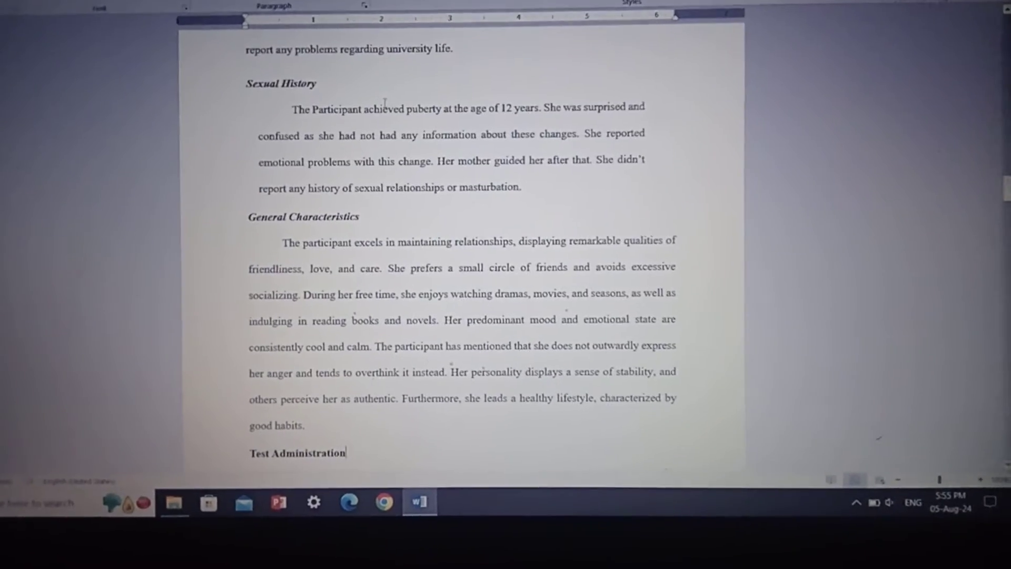
scroll(386, 106, down, 1)
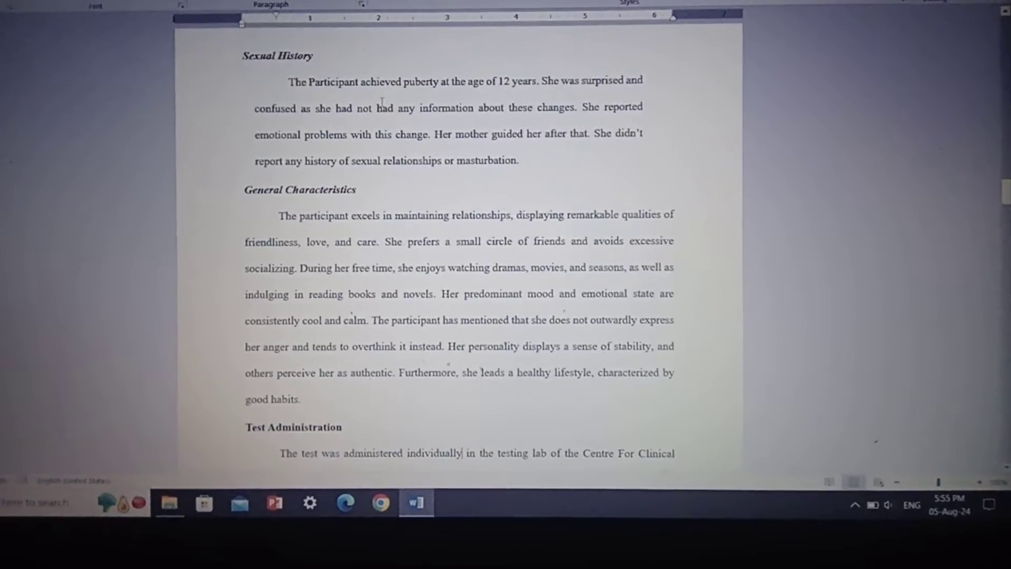
scroll(381, 101, down, 1)
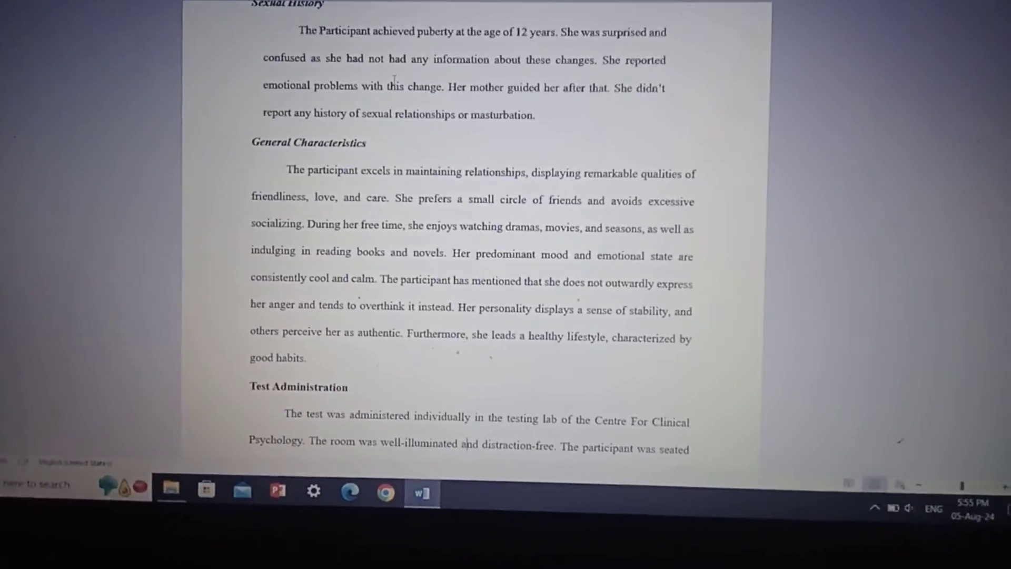
scroll(388, 83, down, 1)
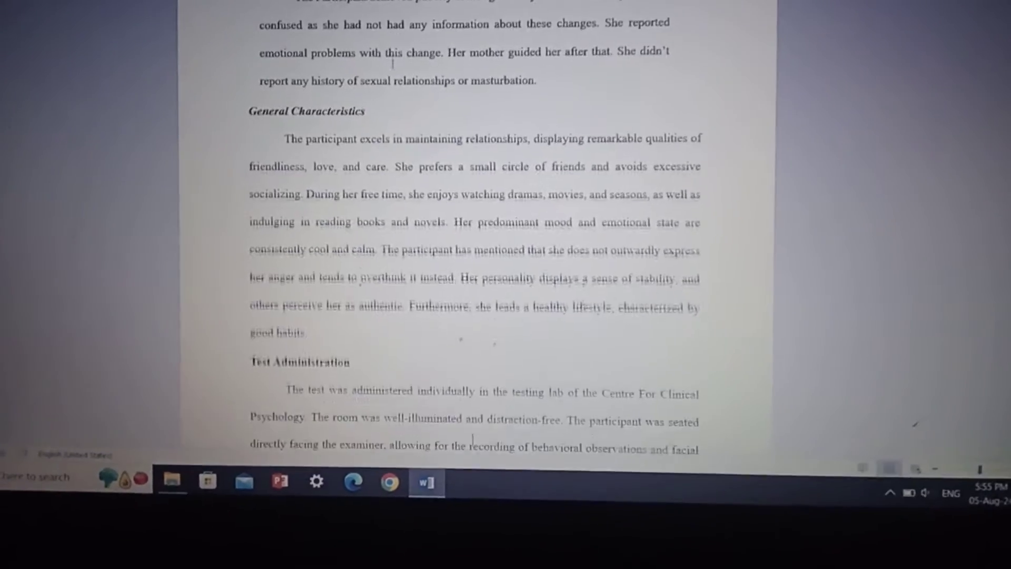
scroll(393, 81, down, 2)
scroll(393, 81, down, 3)
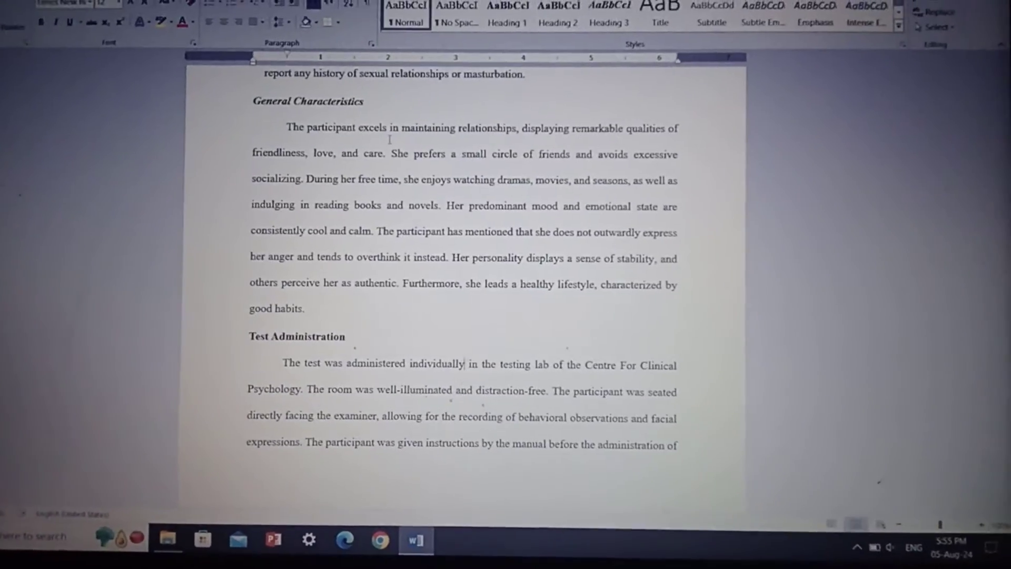
scroll(385, 143, down, 3)
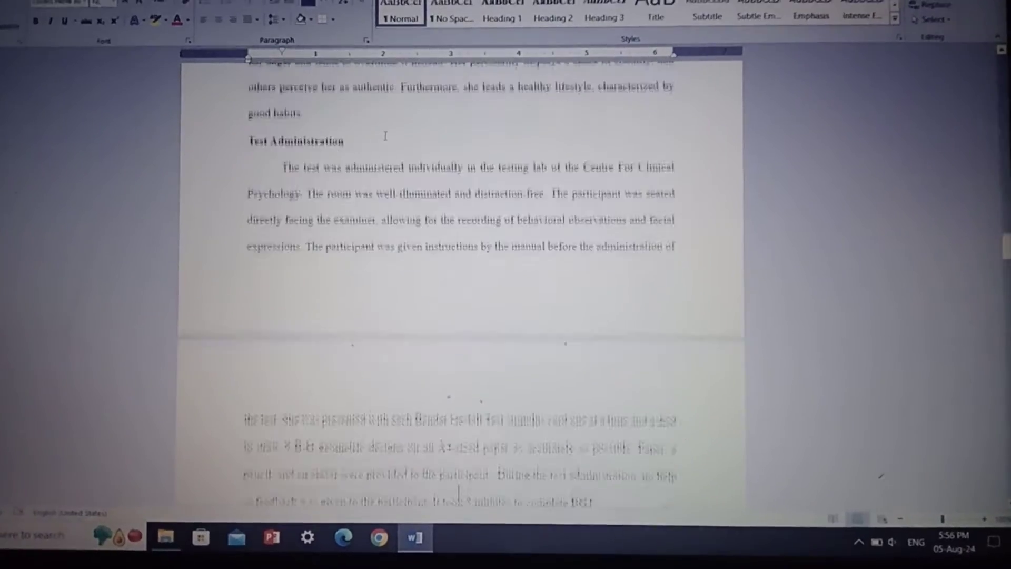
scroll(387, 136, down, 1)
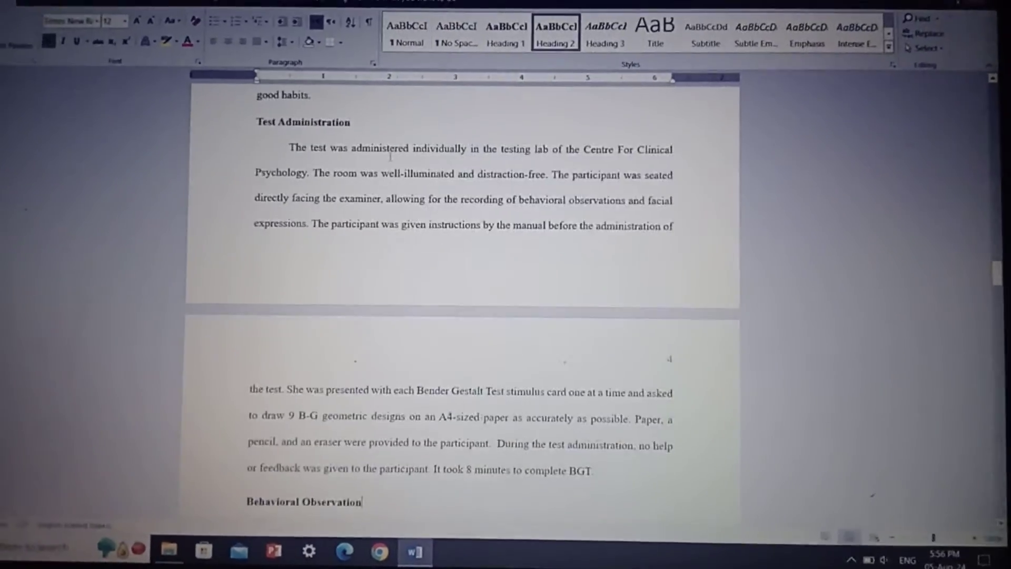
scroll(388, 162, down, 1)
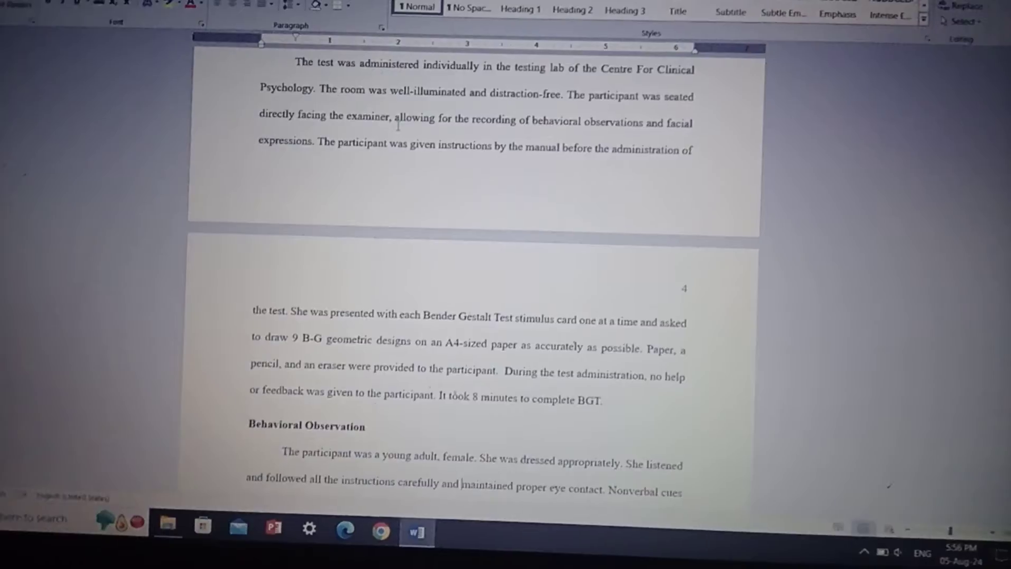
scroll(402, 134, down, 3)
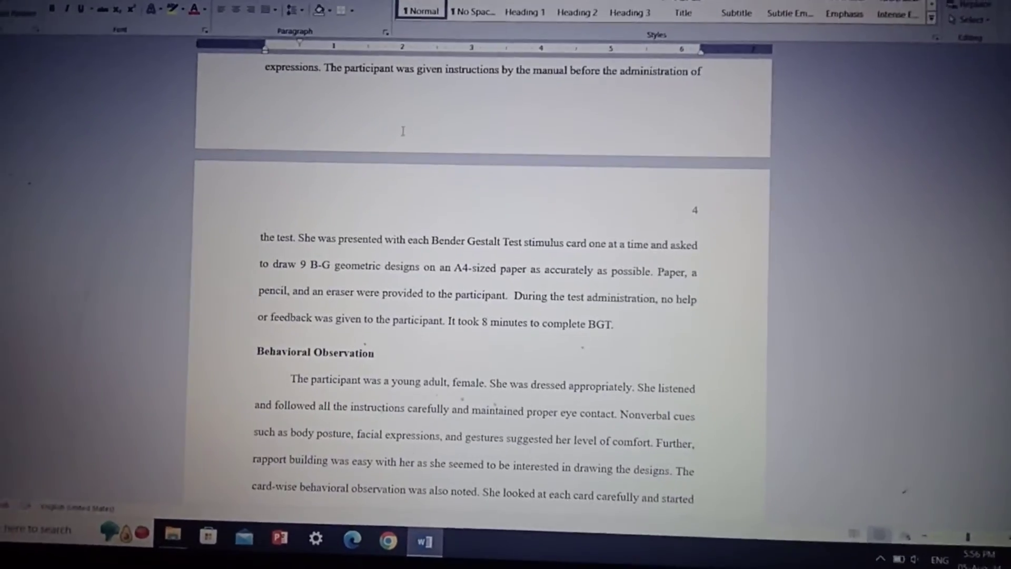
scroll(399, 144, down, 1)
scroll(399, 144, down, 3)
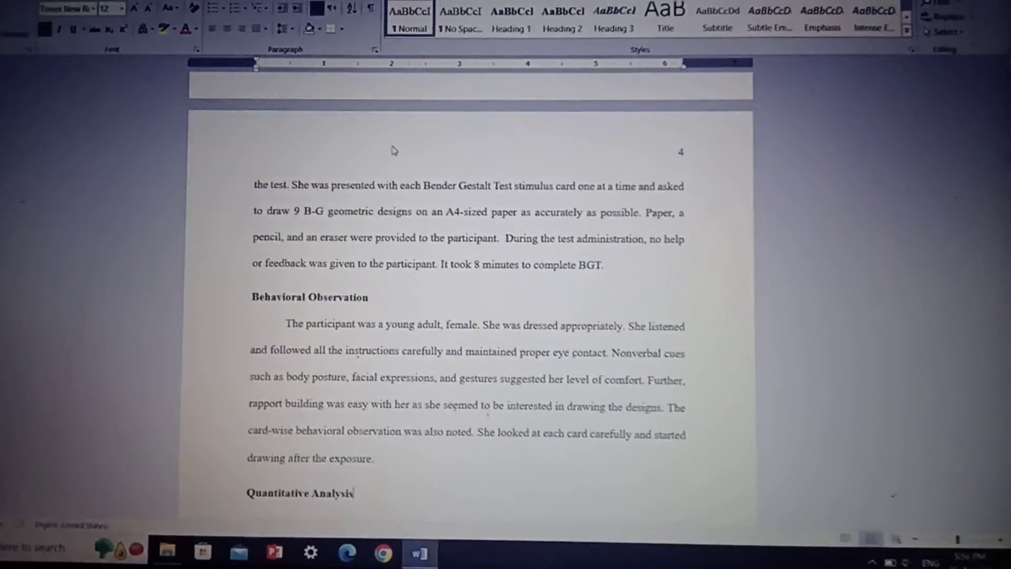
scroll(398, 144, down, 2)
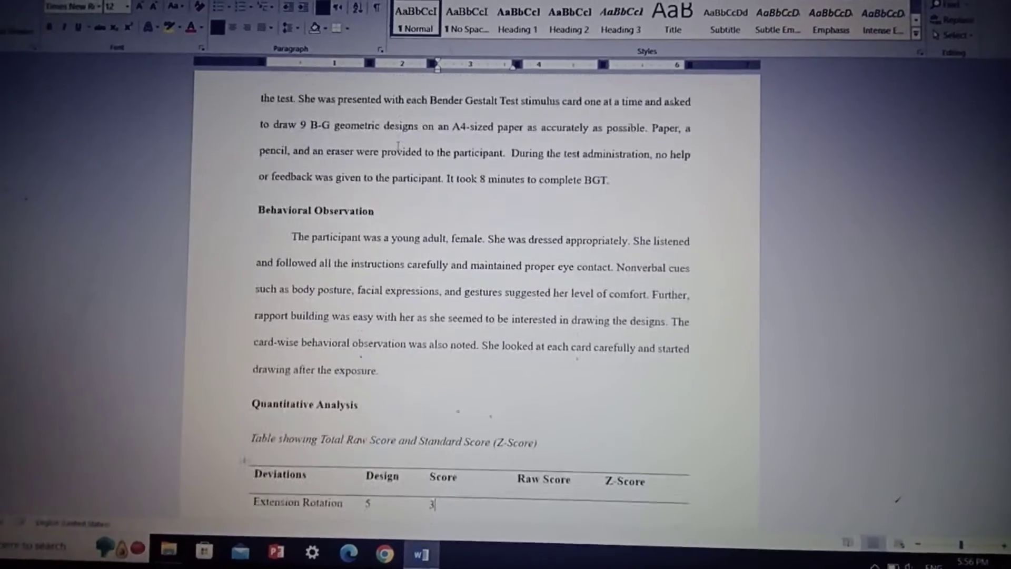
scroll(397, 144, down, 2)
scroll(398, 144, down, 1)
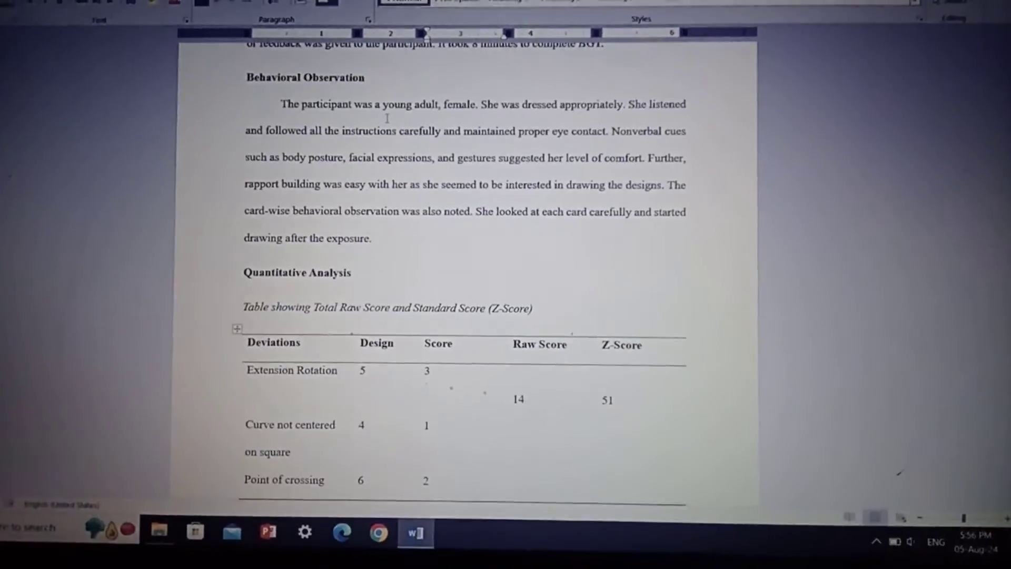
scroll(390, 125, down, 1)
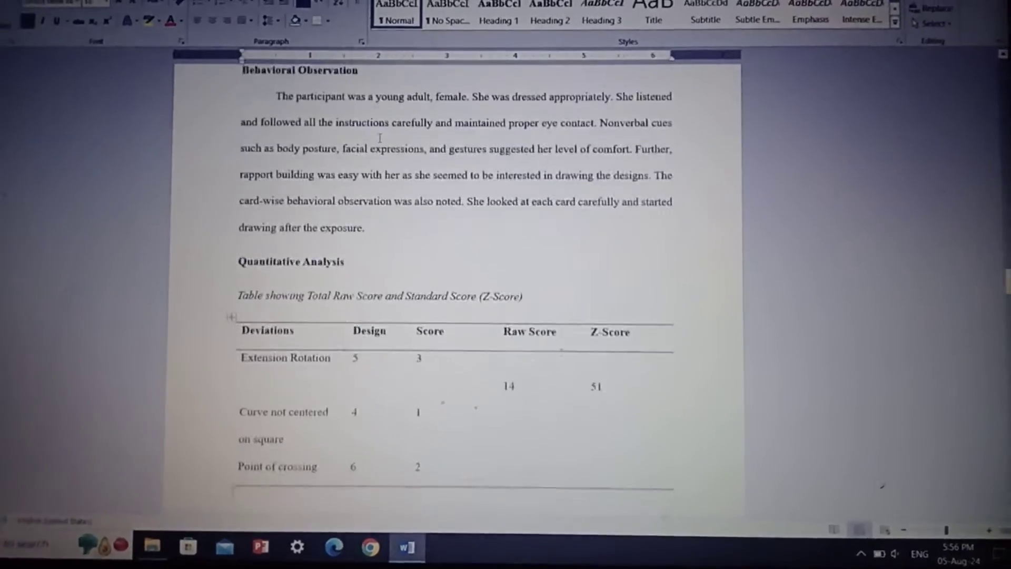
scroll(390, 125, down, 1)
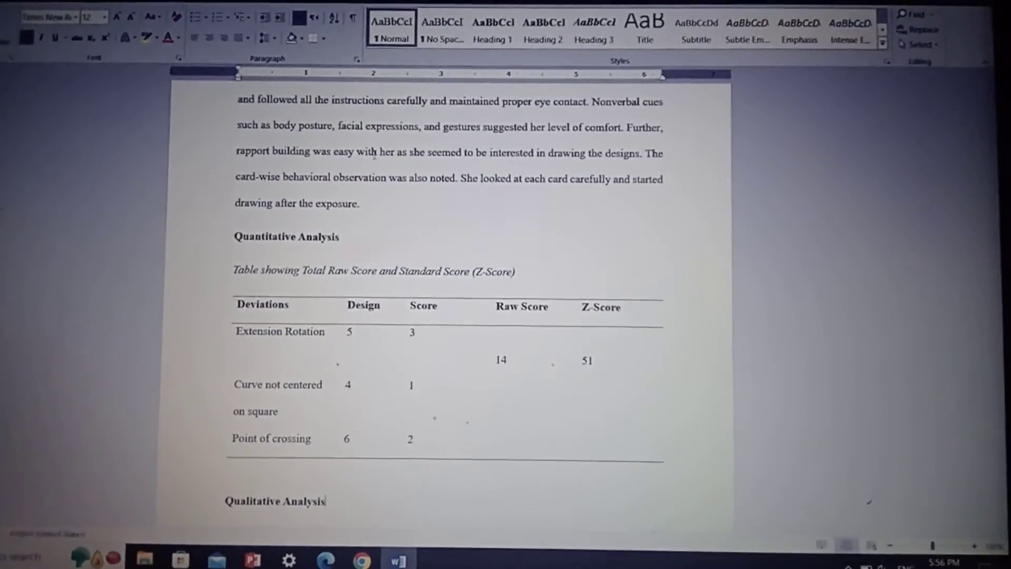
scroll(376, 155, down, 1)
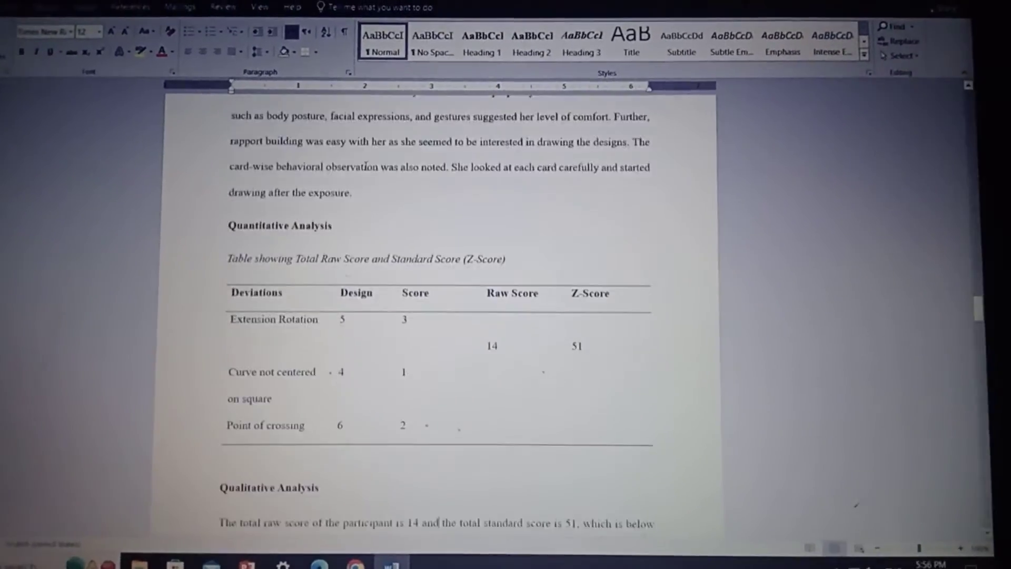
scroll(366, 163, down, 6)
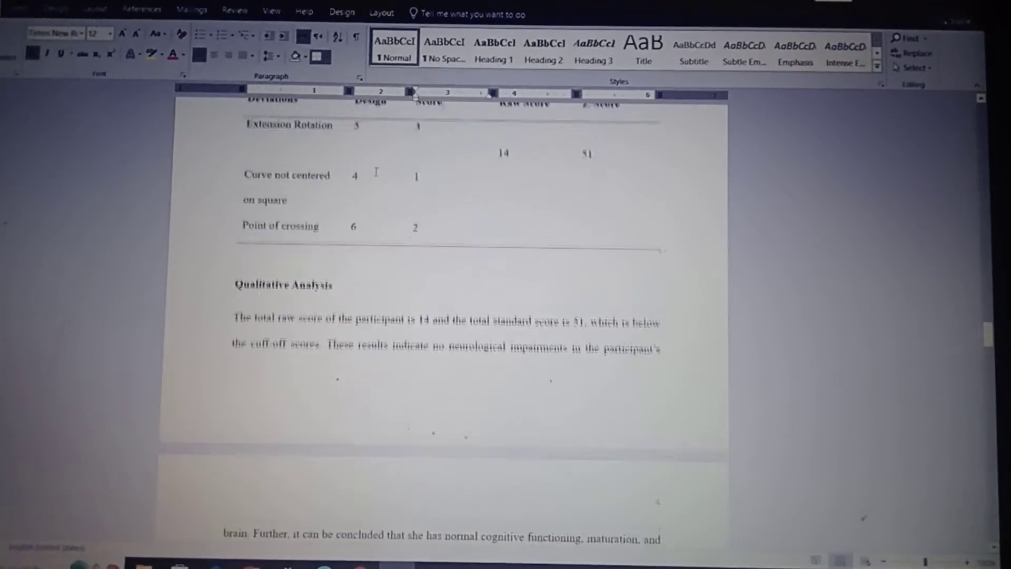
scroll(376, 172, up, 4)
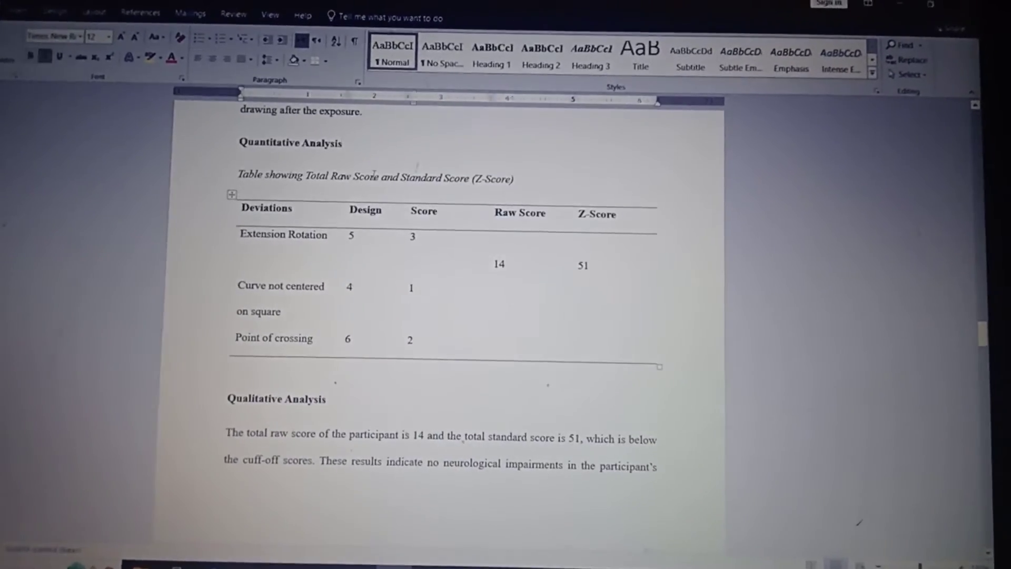
Bring page 5 into view, showing the Qualitative Analysis paragraph and the Discussion heading.
key(Up)
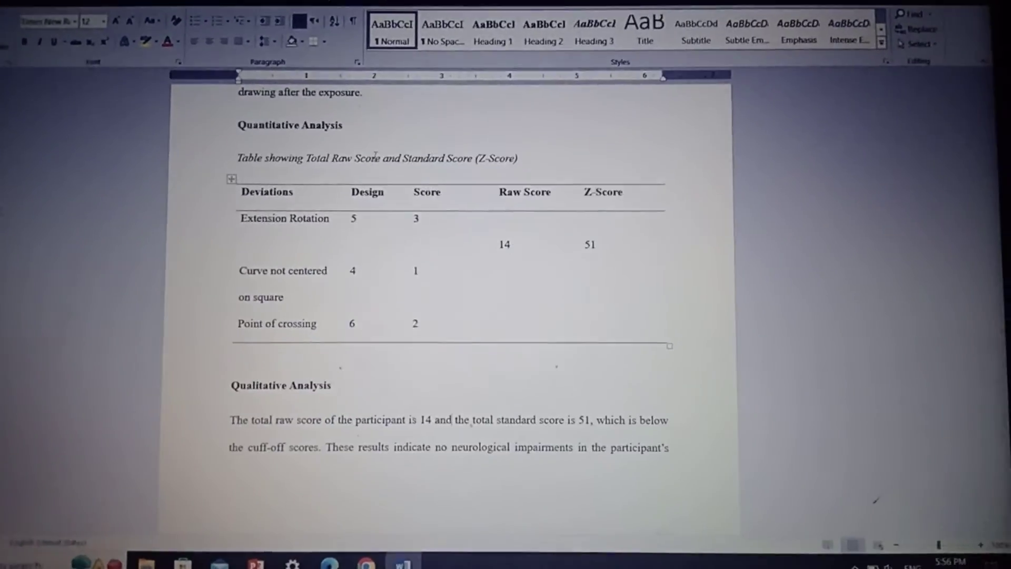
scroll(370, 167, down, 3)
scroll(370, 167, down, 3)
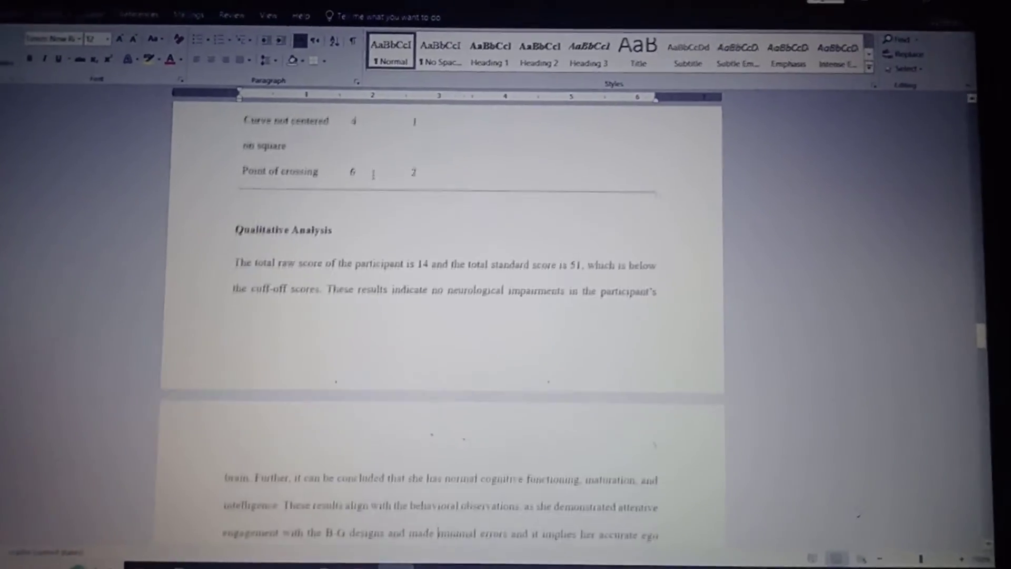
scroll(370, 168, down, 2)
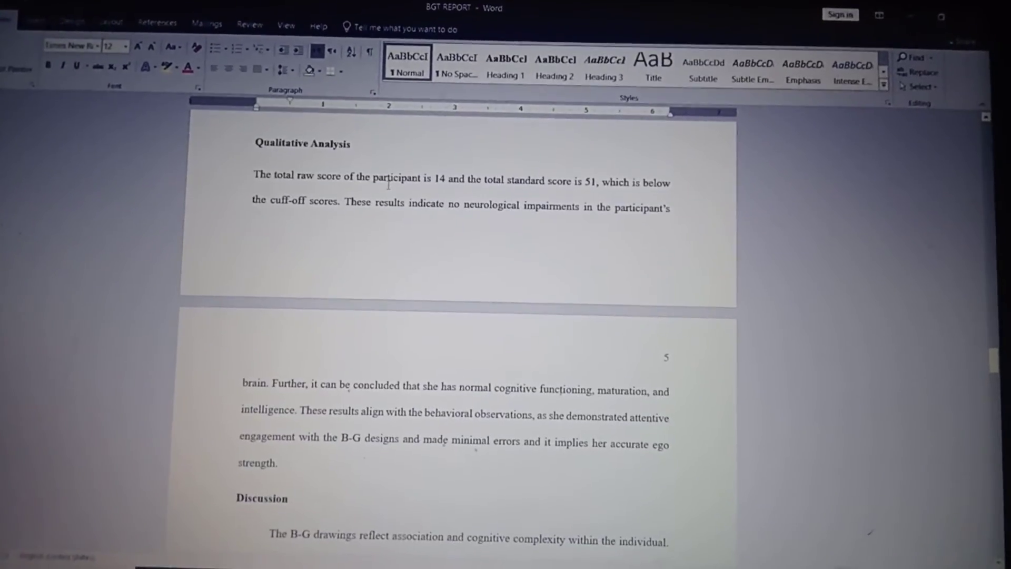
scroll(388, 184, up, 3)
scroll(388, 184, up, 2)
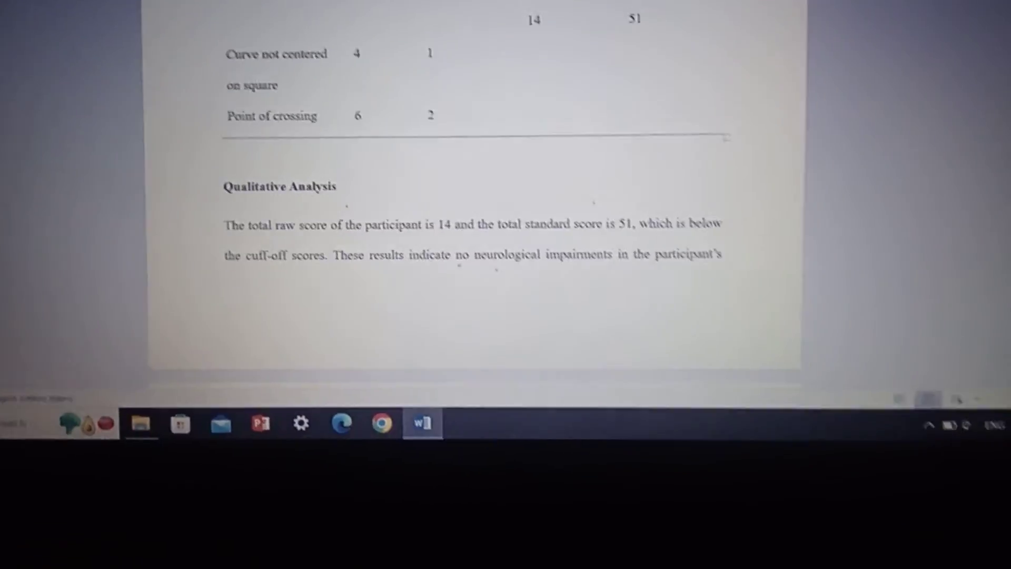
scroll(452, 292, down, 10)
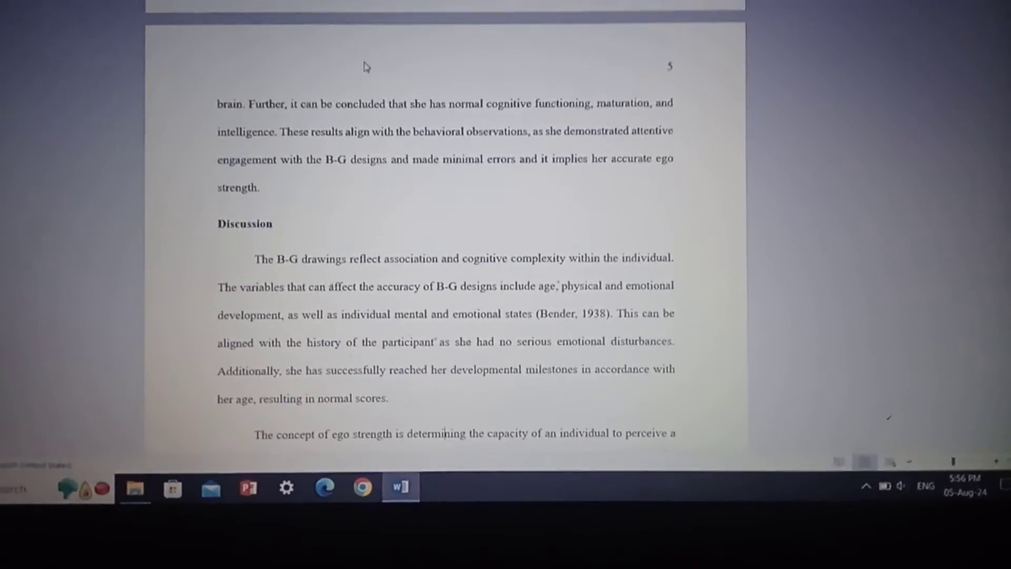
scroll(373, 97, down, 3)
scroll(374, 97, down, 2)
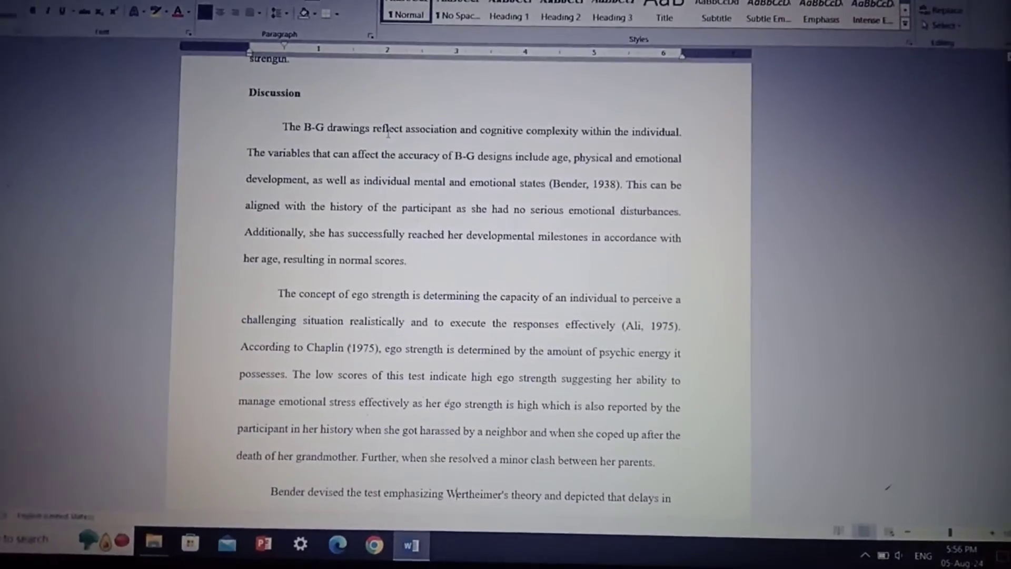
scroll(387, 122, down, 1)
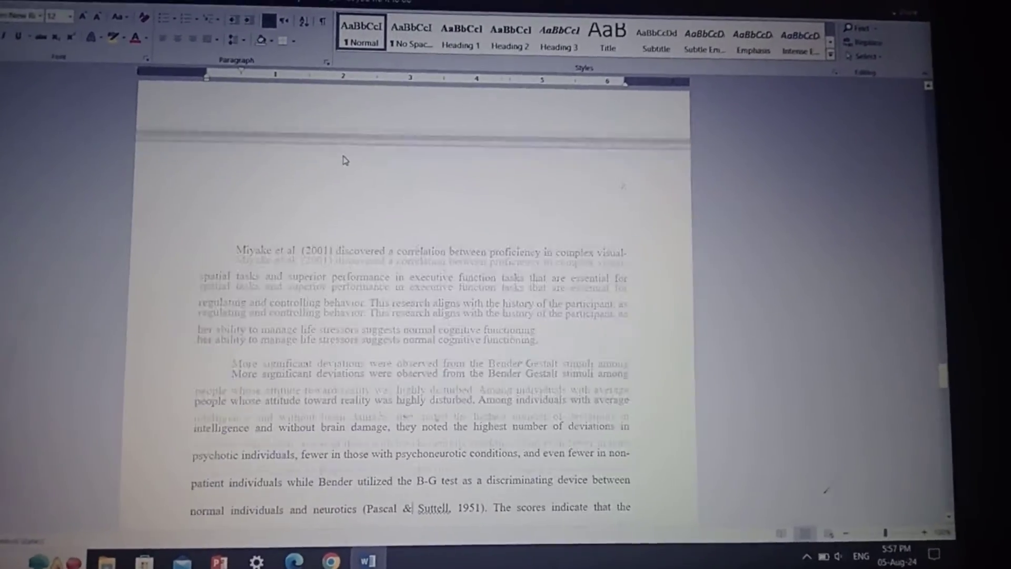
scroll(350, 155, down, 3)
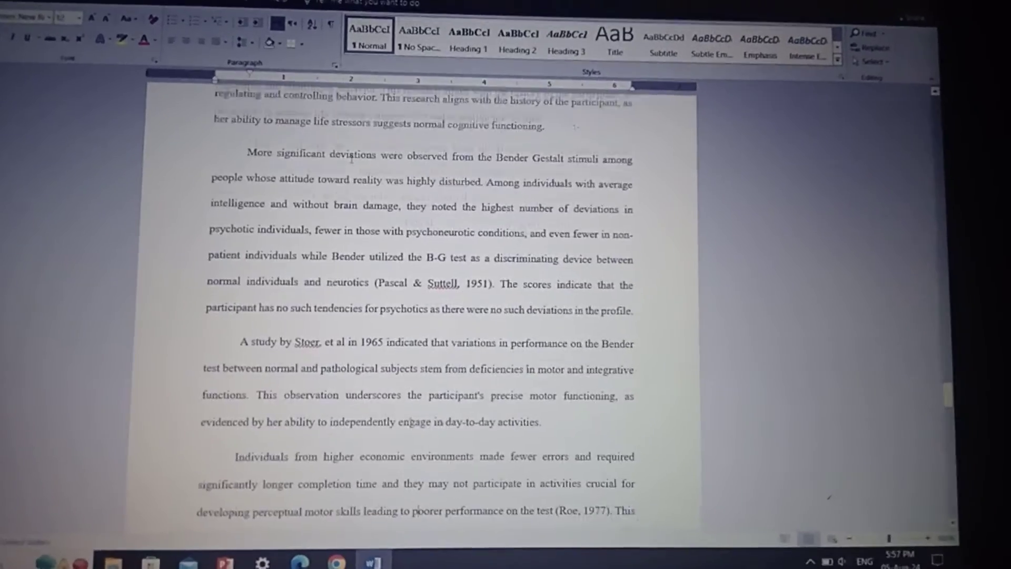
scroll(349, 155, down, 8)
scroll(356, 170, down, 1)
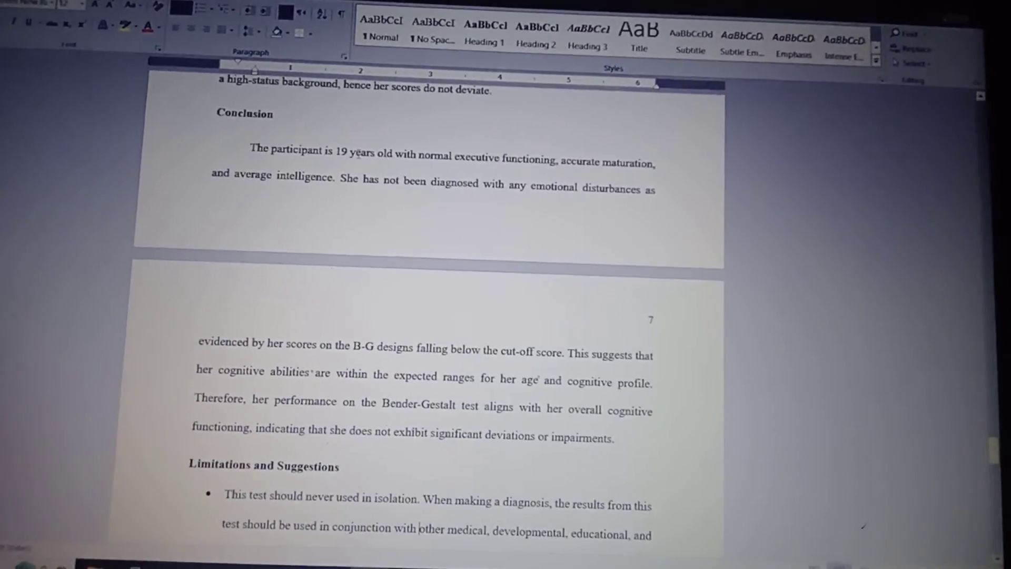
scroll(366, 165, down, 2)
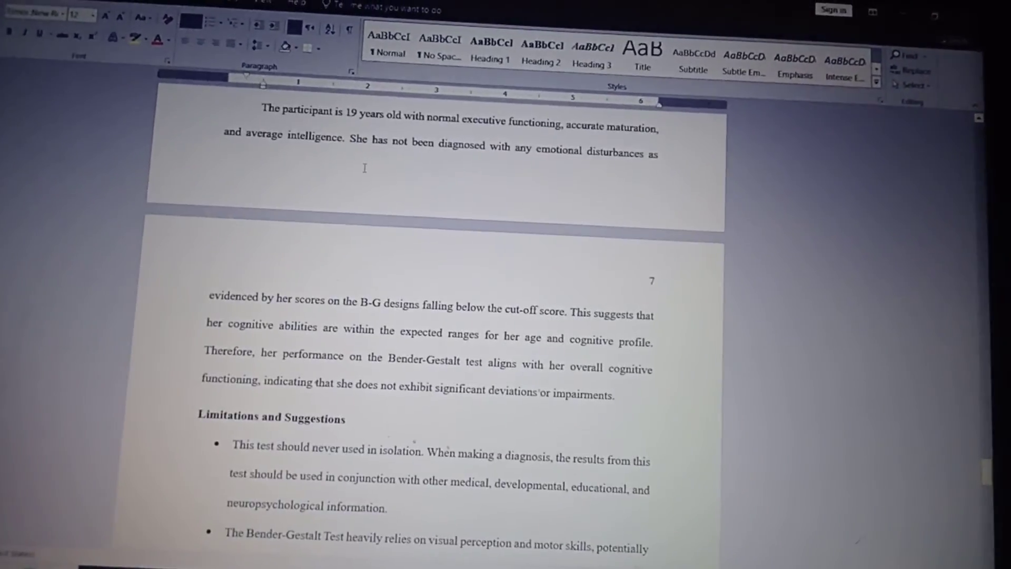
scroll(363, 168, down, 2)
scroll(364, 169, down, 1)
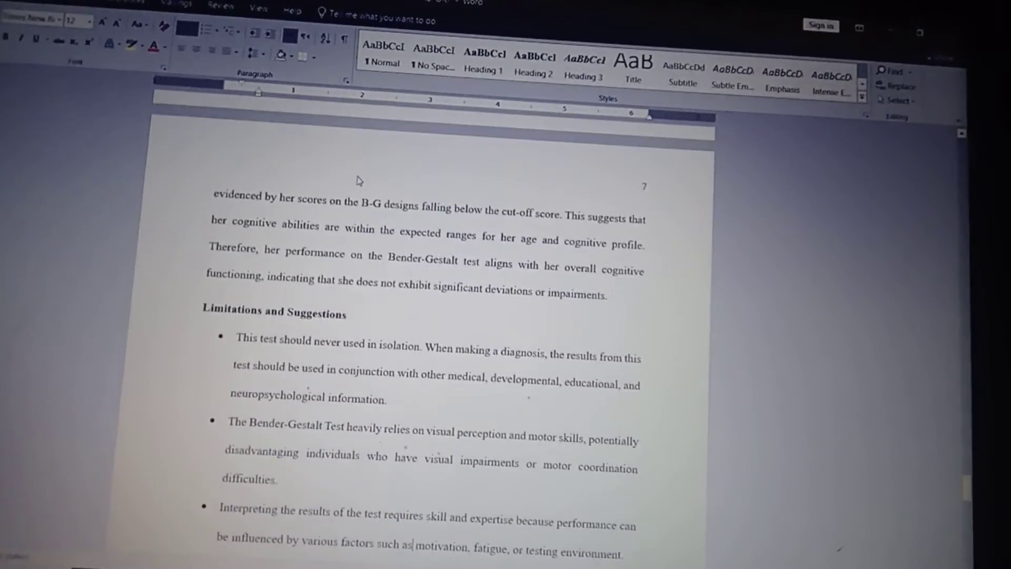
scroll(364, 168, down, 1)
scroll(364, 168, down, 1)
scroll(363, 166, down, 2)
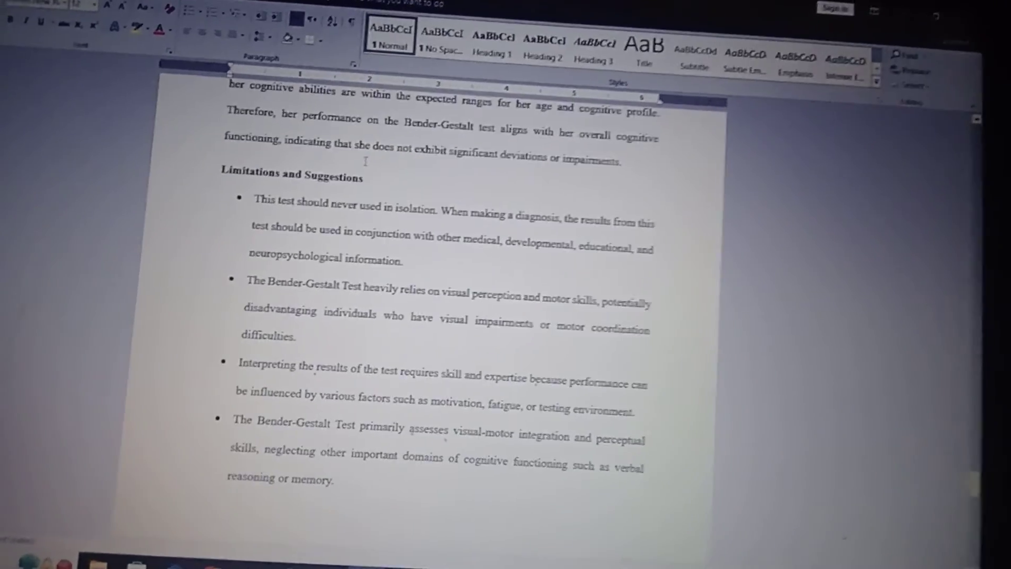
scroll(363, 166, down, 2)
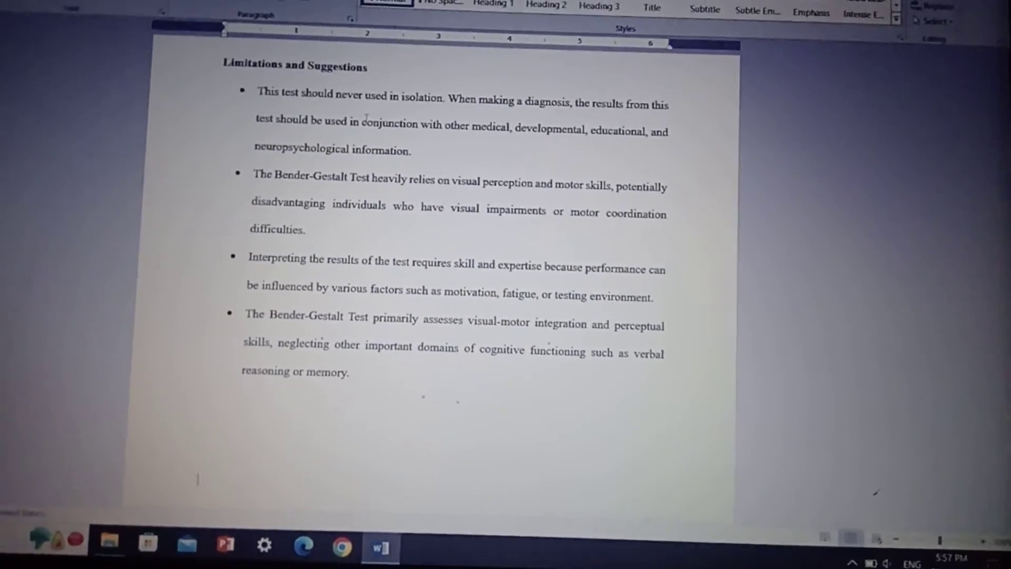
scroll(443, 285, down, 10)
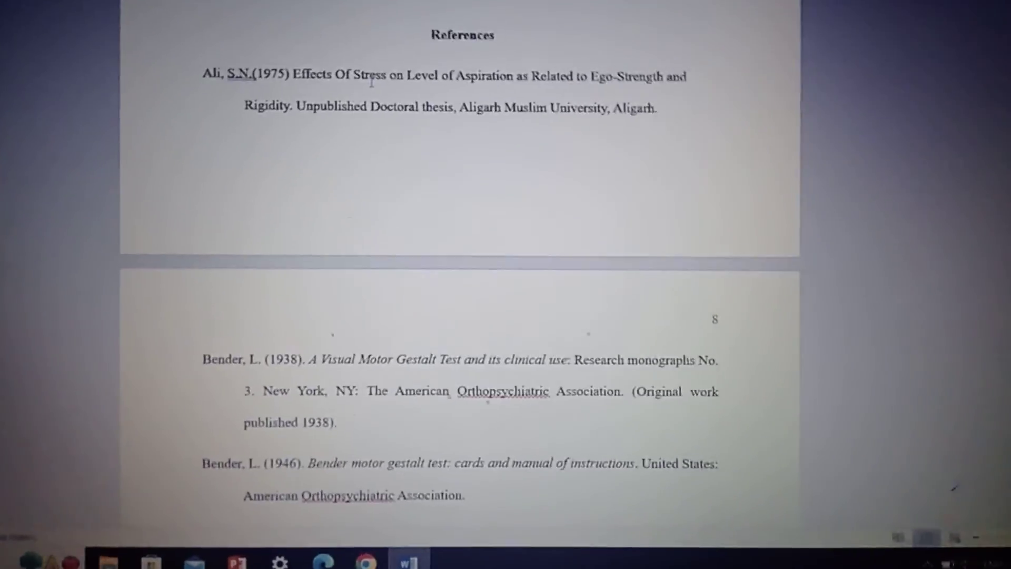
scroll(372, 82, down, 2)
scroll(371, 82, down, 1)
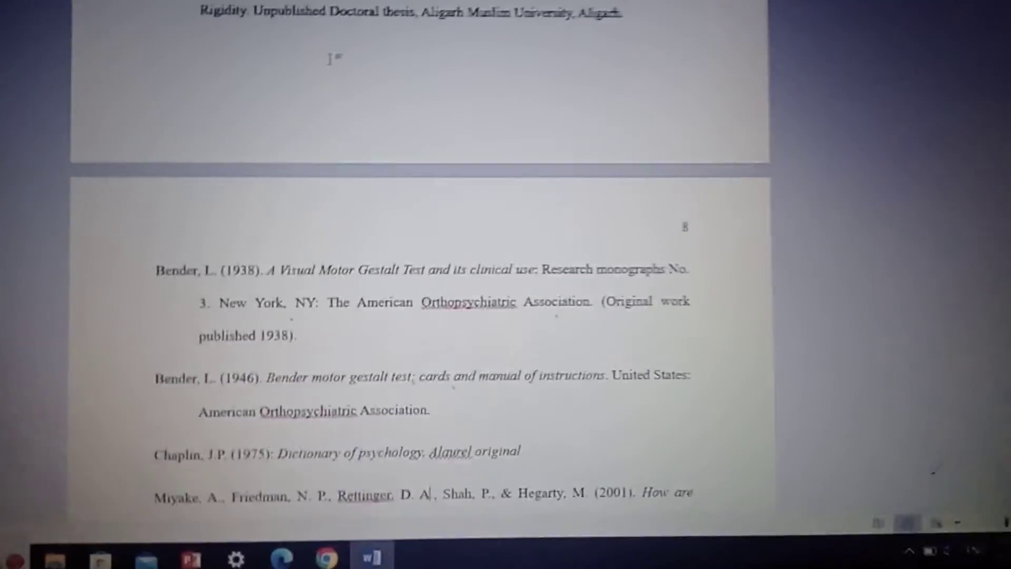